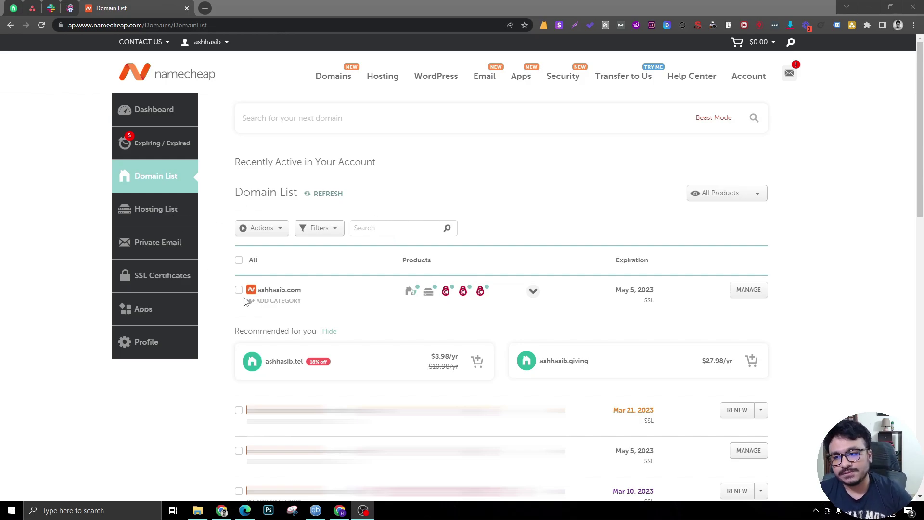
From Namecheap's Hosting List, launch cPanel for the ashhasib.com hosting subscription
{"action": "left_click", "coordinate": [132, 219]}
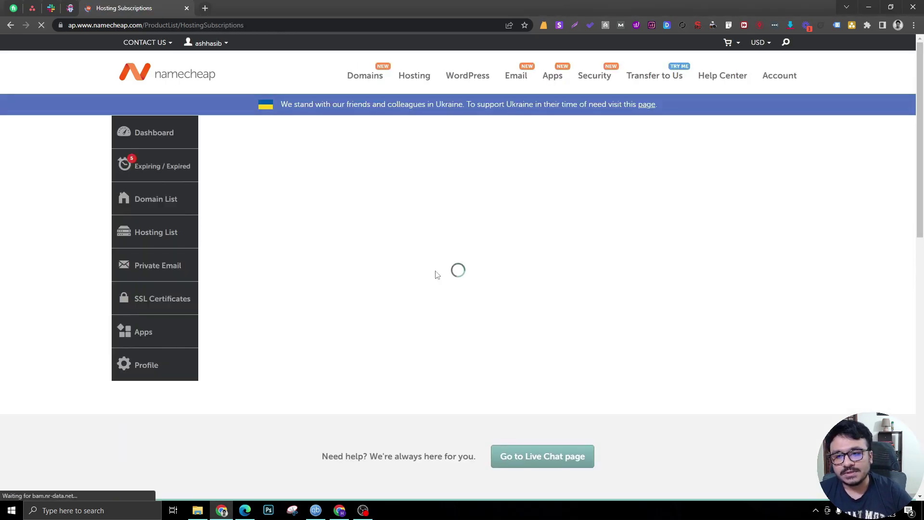
{"action": "left_click", "coordinate": [788, 194]}
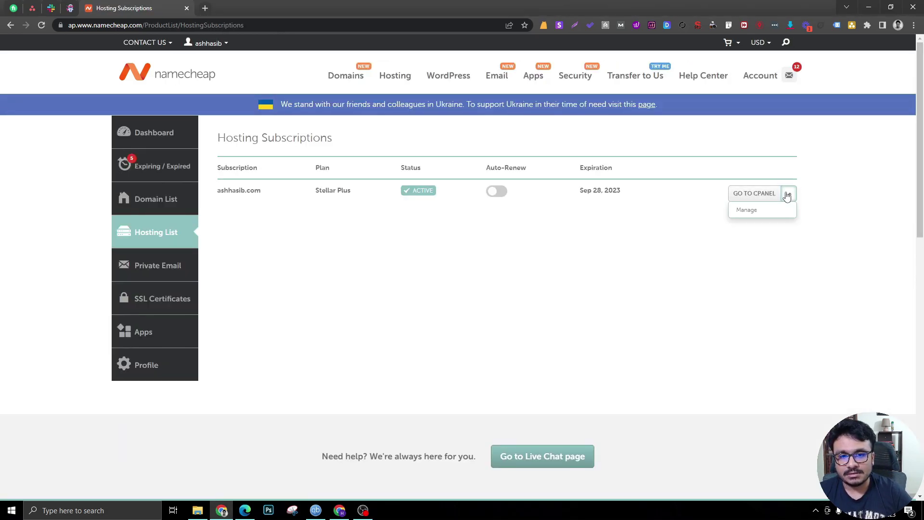
{"action": "left_click", "coordinate": [758, 198]}
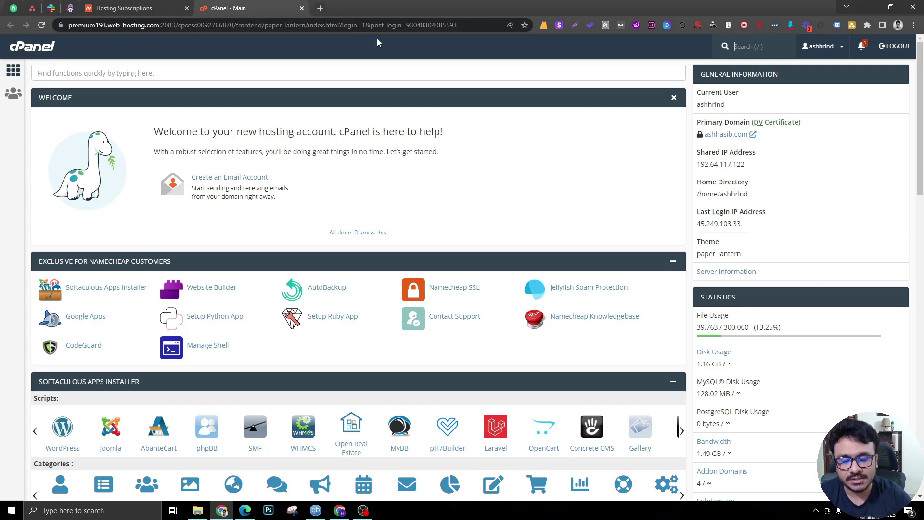
{"action": "scroll", "coordinate": [451, 331], "scroll_direction": "down", "scroll_amount": 5}
{"action": "scroll", "coordinate": [451, 331], "scroll_direction": "up", "scroll_amount": 5}
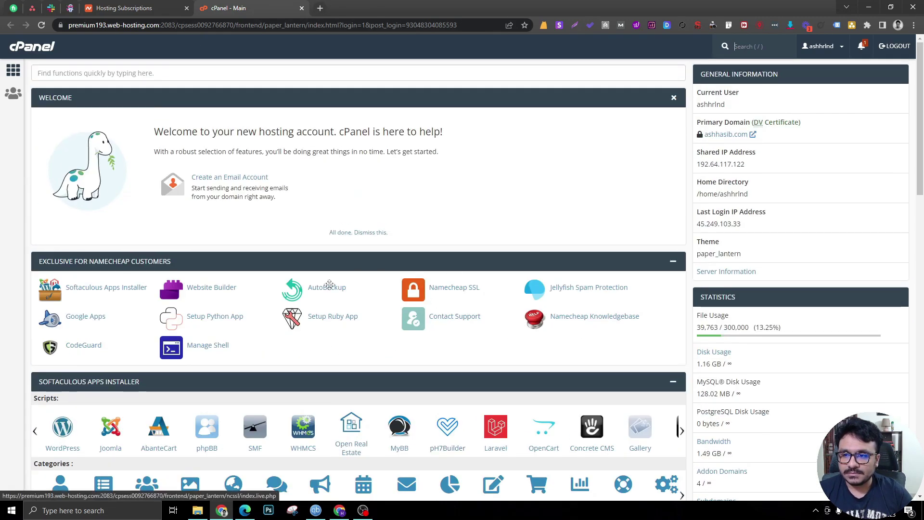
Search cPanel for 'zone', open Zone Editor and manage the ashhasib.com records
{"action": "left_click", "coordinate": [461, 69]}
{"action": "type", "text": "zone"}
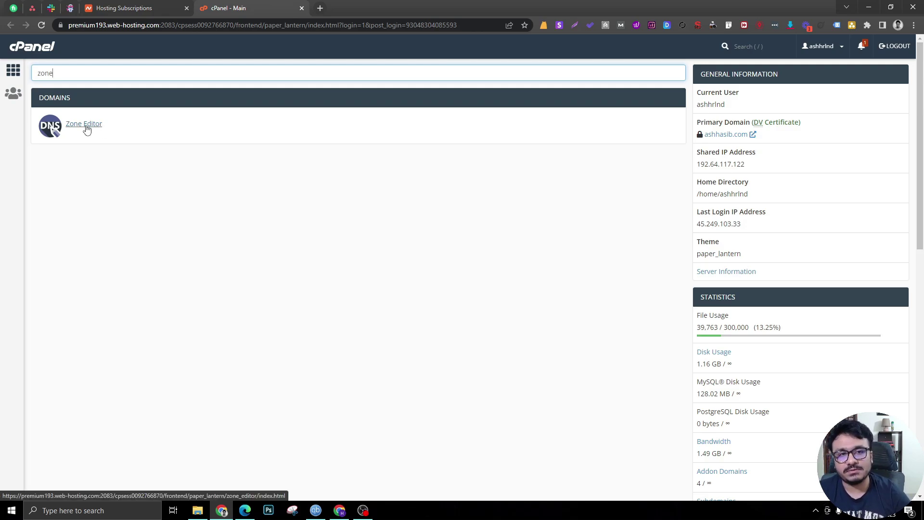
{"action": "left_click", "coordinate": [86, 129]}
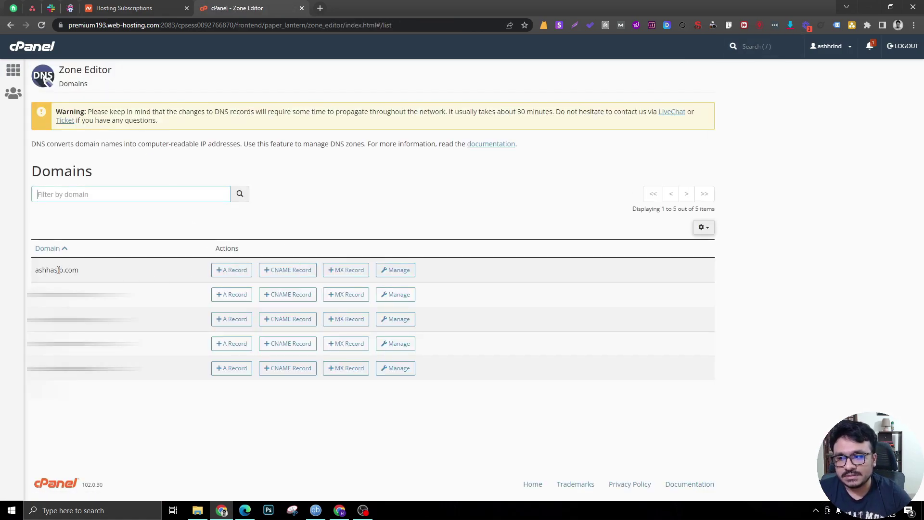
{"action": "left_click", "coordinate": [405, 271]}
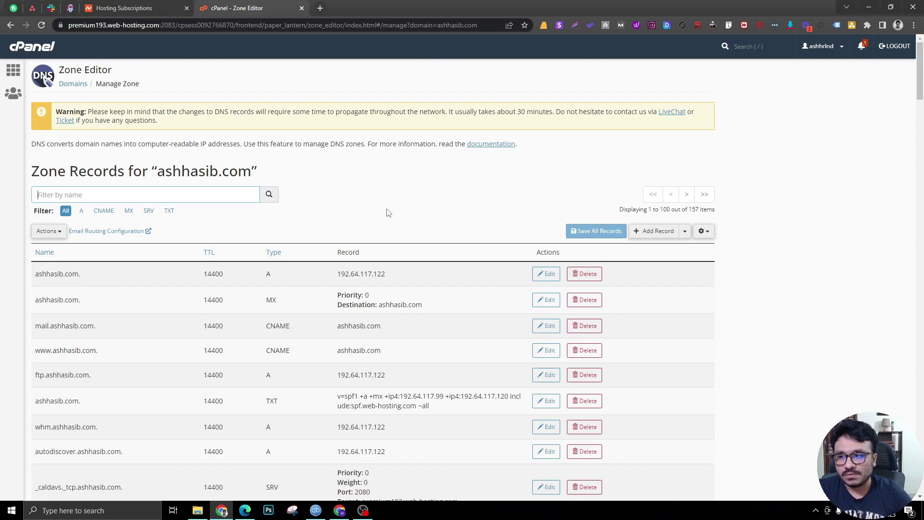
Begin a new type A record named try.ashhasib.com, leaving its address to fill in
{"action": "left_click", "coordinate": [653, 233]}
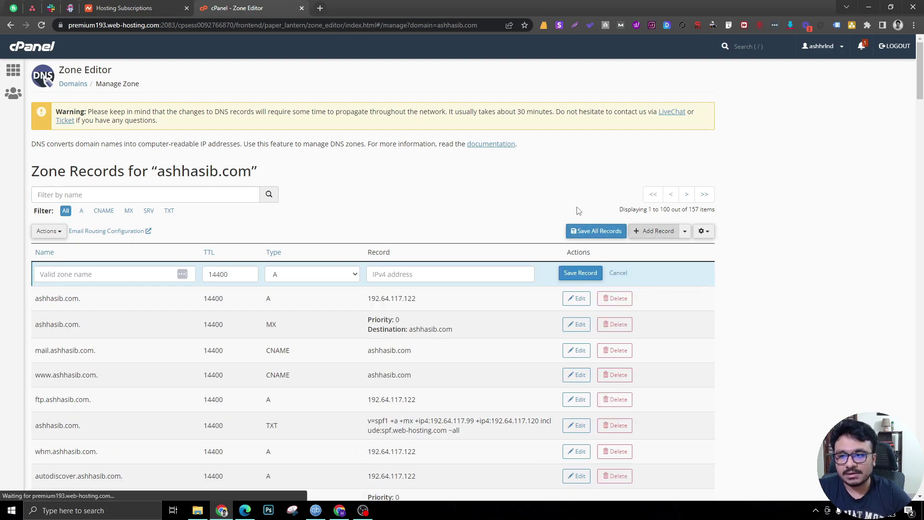
{"action": "left_click", "coordinate": [140, 272]}
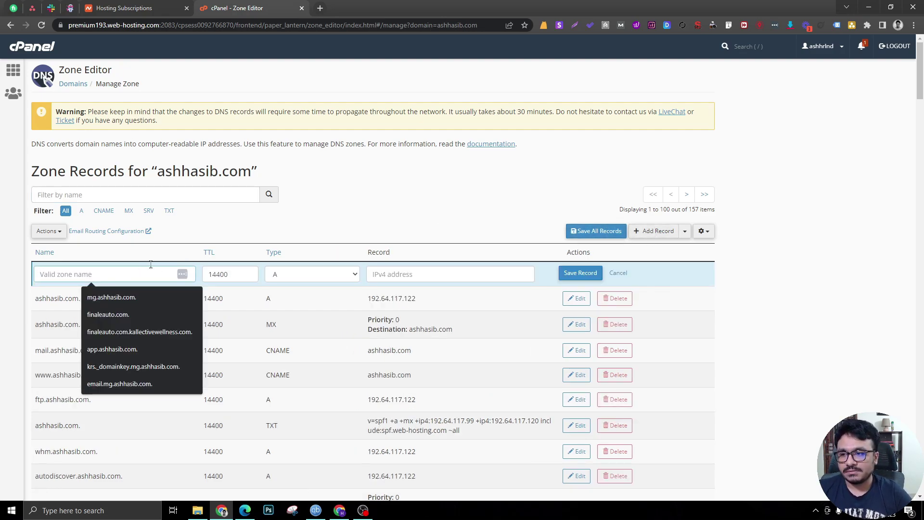
{"action": "left_click", "coordinate": [340, 213]}
{"action": "left_click", "coordinate": [107, 273]}
{"action": "type", "text": "try"}
{"action": "left_click", "coordinate": [203, 237]}
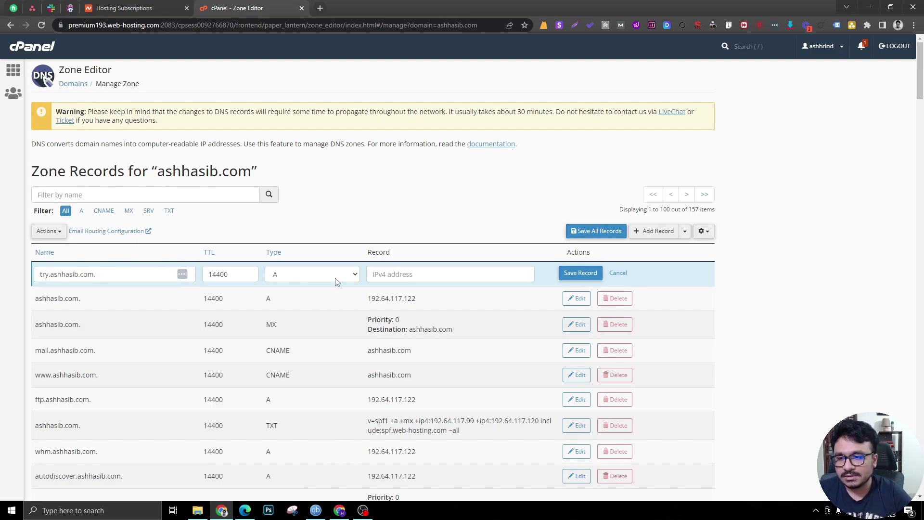
{"action": "left_click", "coordinate": [282, 278]}
{"action": "left_click", "coordinate": [283, 290]}
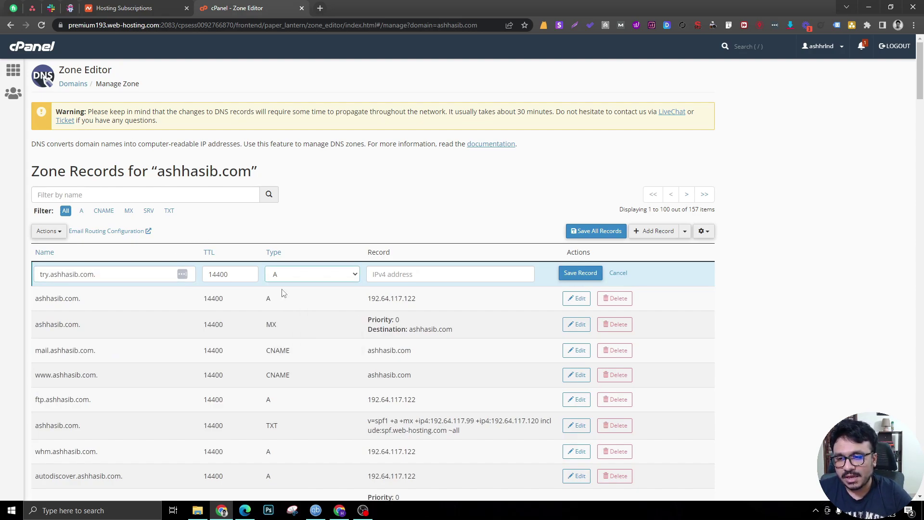
{"action": "left_click", "coordinate": [385, 277]}
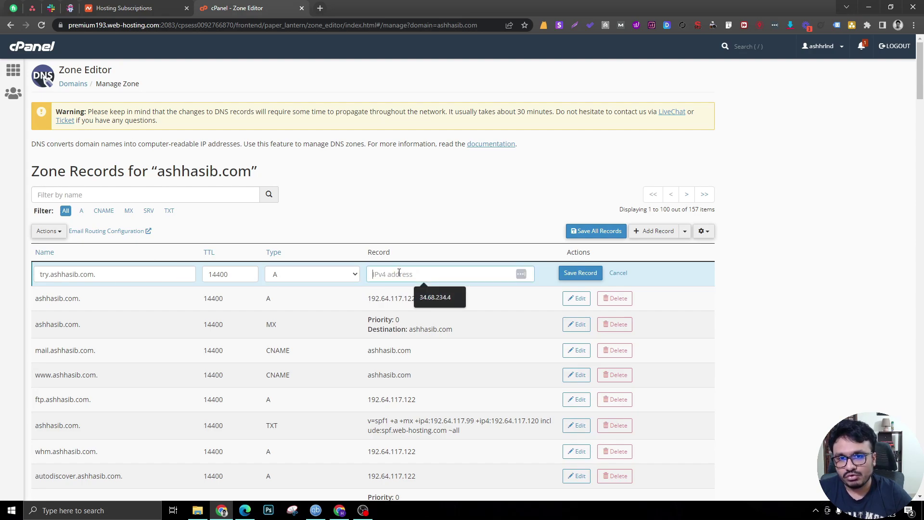
{"action": "left_click", "coordinate": [245, 510]}
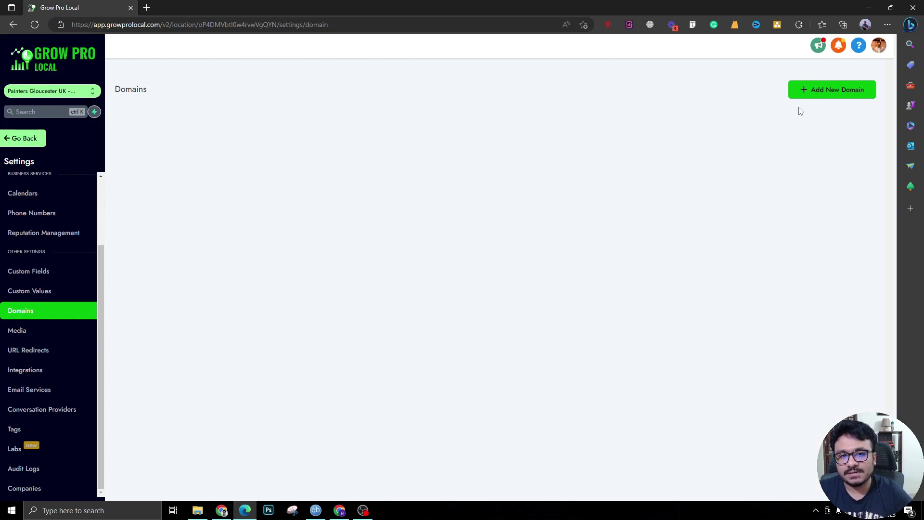
Open Settings > Domains > Add New Domain in Grow Pro Local and copy IP 34.68.234.4
{"action": "left_click", "coordinate": [35, 140]}
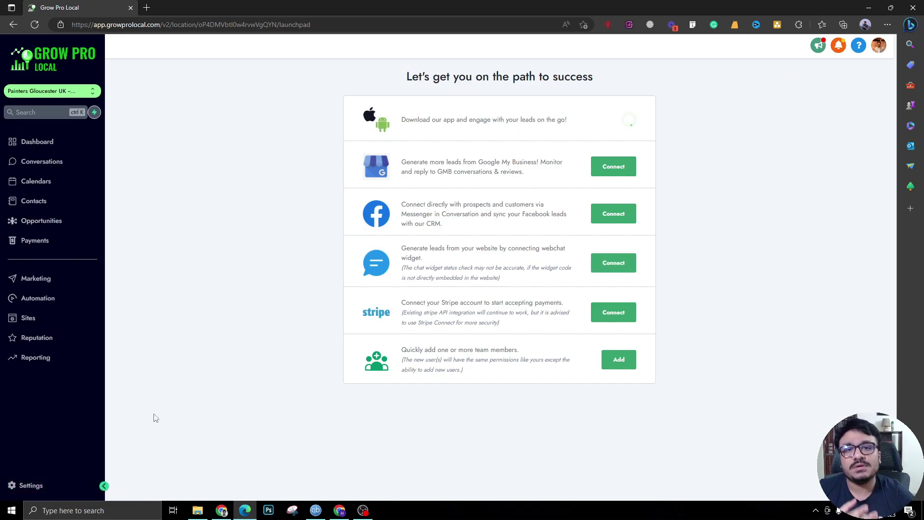
{"action": "left_click", "coordinate": [28, 486]}
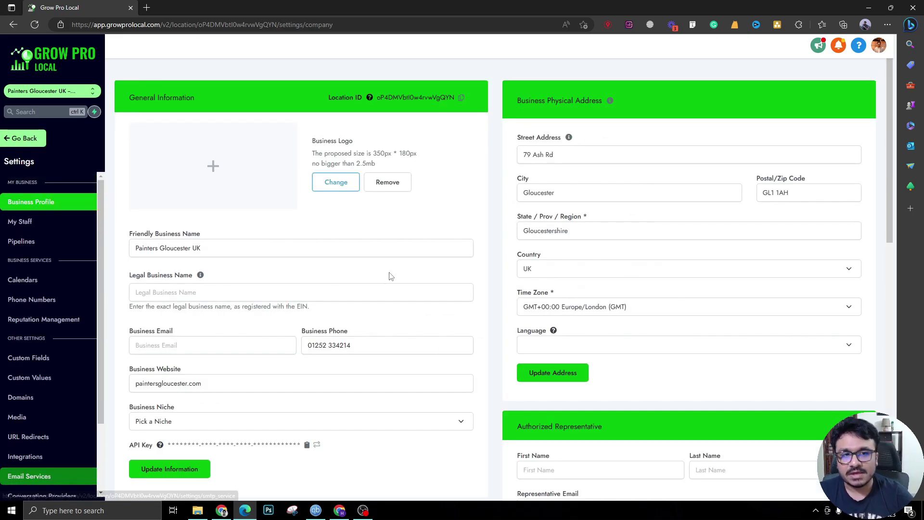
{"action": "left_click", "coordinate": [39, 402]}
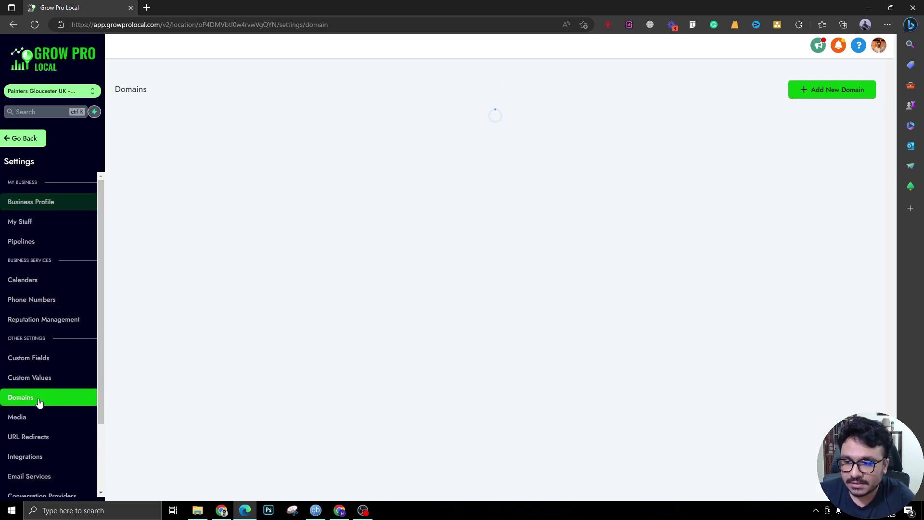
{"action": "left_click", "coordinate": [838, 90]}
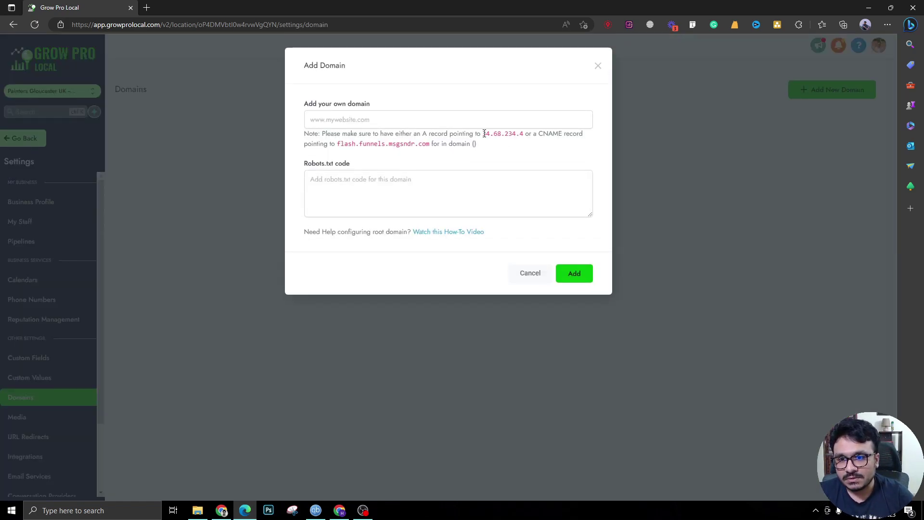
{"action": "left_click_drag", "start_coordinate": [484, 133], "coordinate": [526, 135]}
{"action": "key", "text": "ctrl+c"}
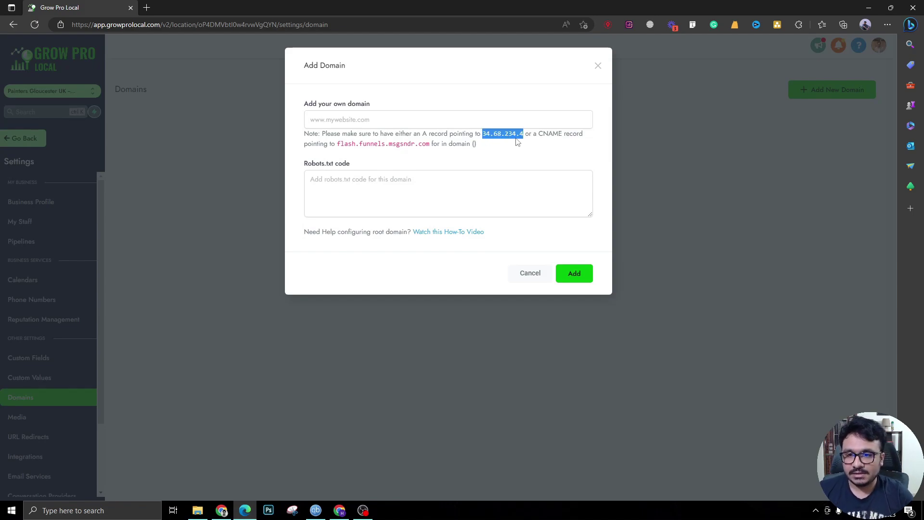
Paste 34.68.234.4 as the try.ashhasib.com A record's address and save the record
{"action": "left_click", "coordinate": [221, 511]}
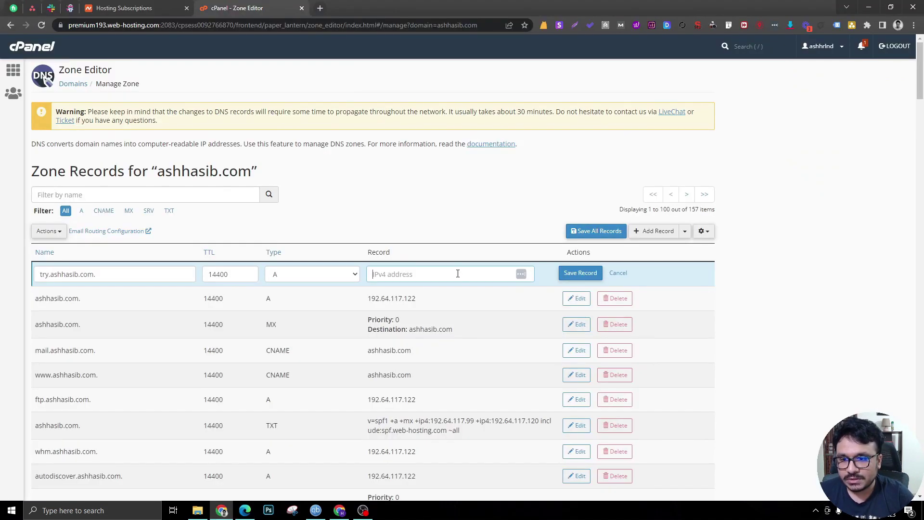
{"action": "key", "text": "ctrl+v"}
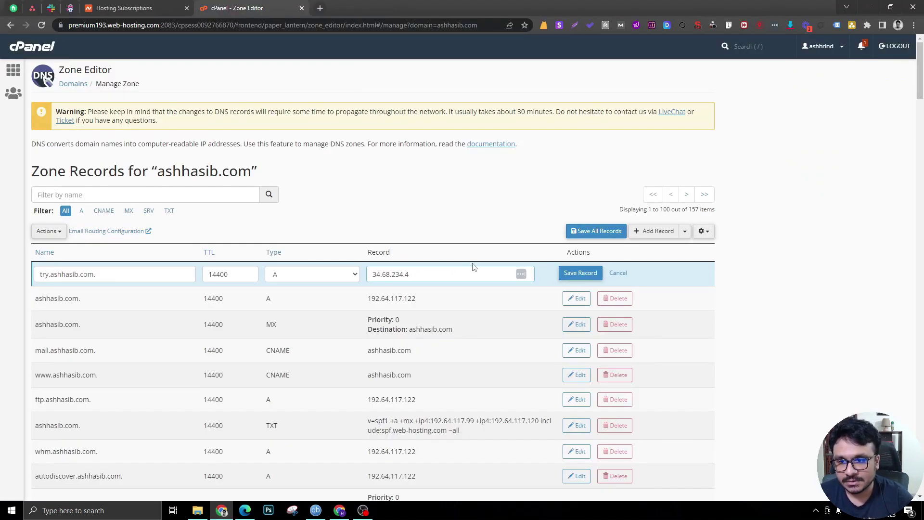
{"action": "left_click", "coordinate": [576, 273]}
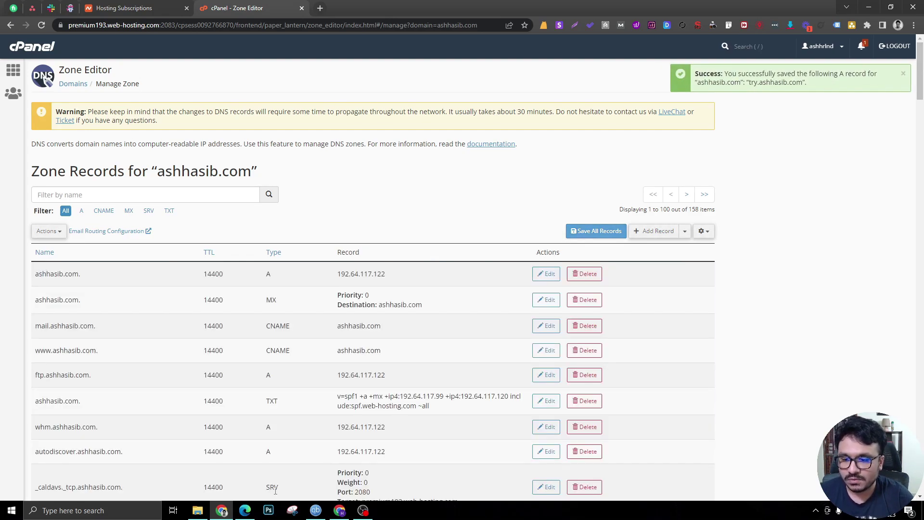
Enter try.ashhasib.com in Grow Pro Local's Add Domain form and submit it
{"action": "left_click", "coordinate": [246, 510]}
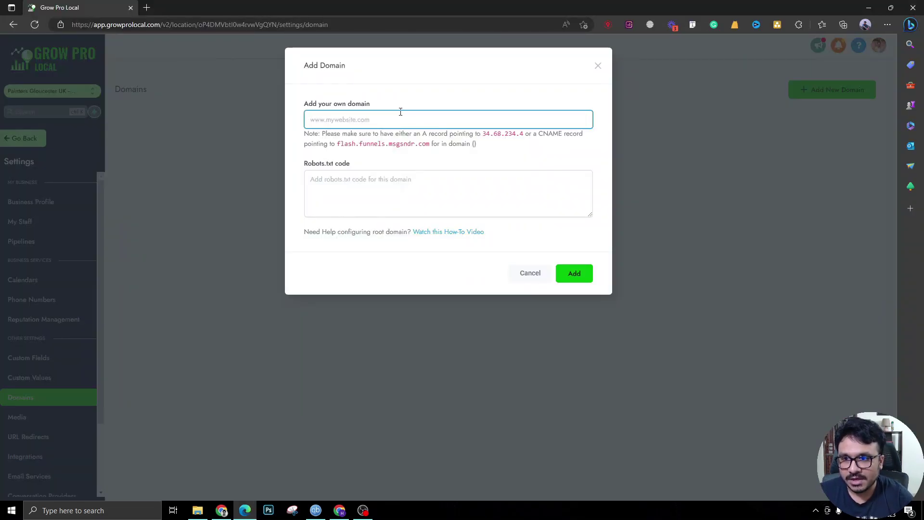
{"action": "type", "text": "try."}
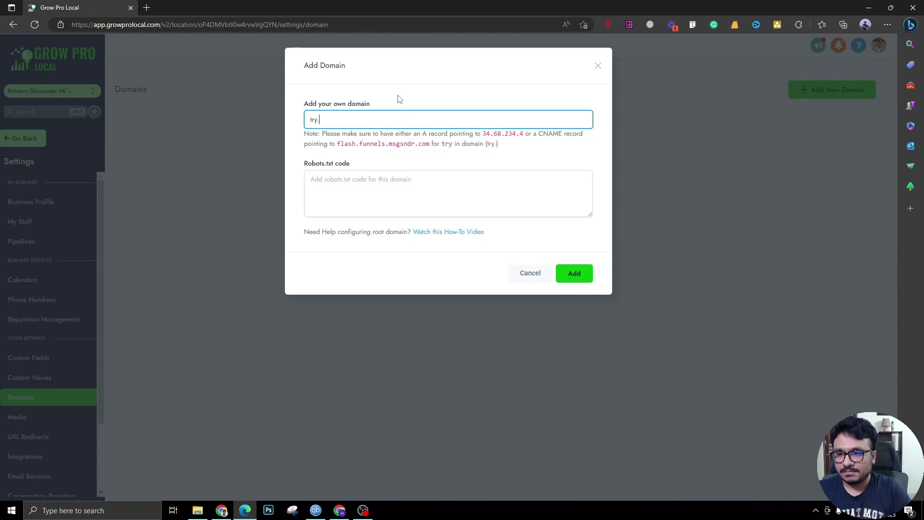
{"action": "type", "text": "ashhasib.com"}
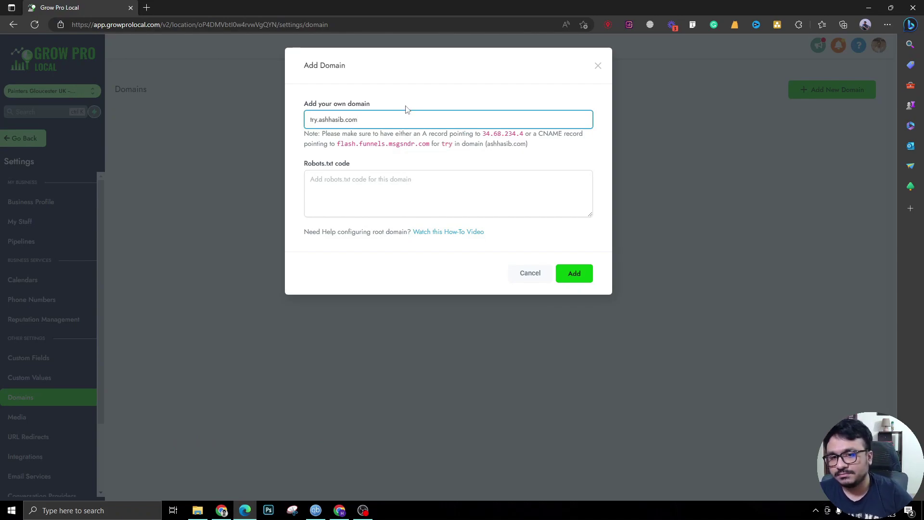
{"action": "left_click", "coordinate": [571, 273]}
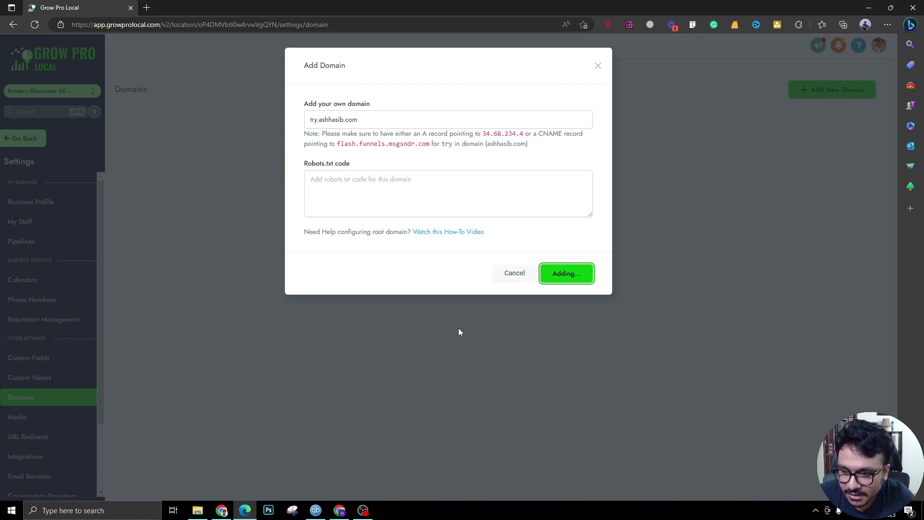
{"action": "left_click", "coordinate": [222, 509]}
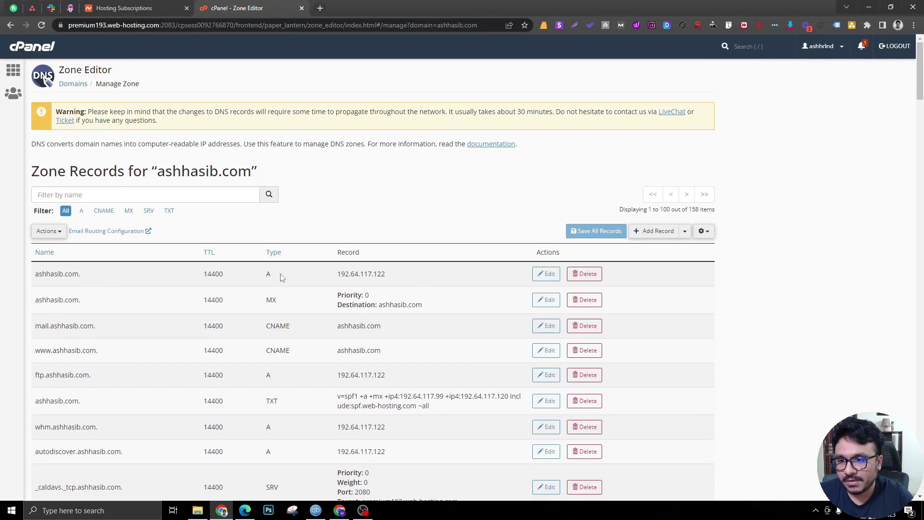
{"action": "left_click_drag", "start_coordinate": [36, 275], "coordinate": [81, 275]}
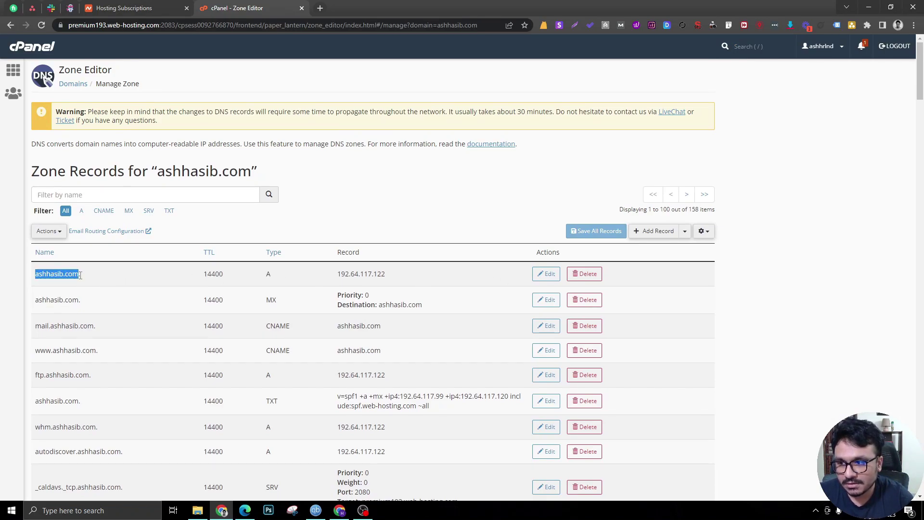
{"action": "left_click", "coordinate": [80, 275]}
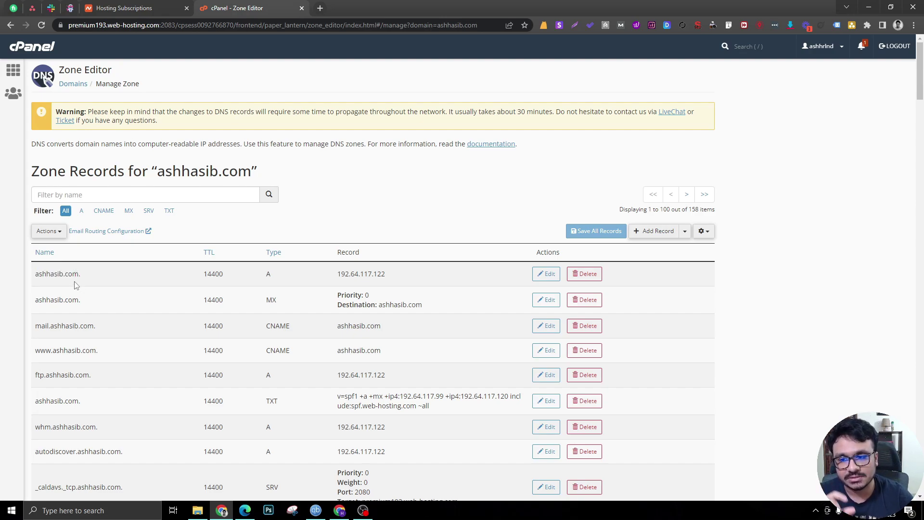
{"action": "left_click", "coordinate": [549, 274]}
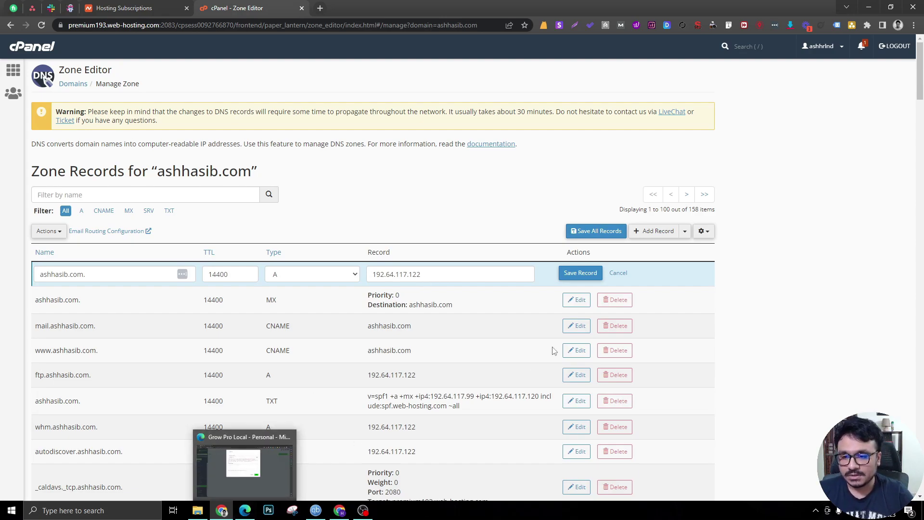
{"action": "left_click", "coordinate": [619, 273]}
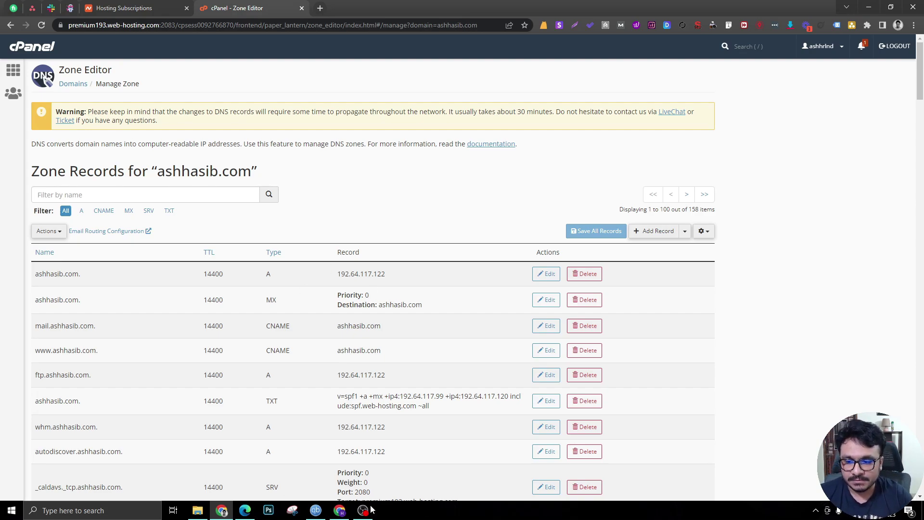
Retry adding try.ashhasib.com in the Add Domain dialog
{"action": "left_click", "coordinate": [245, 510]}
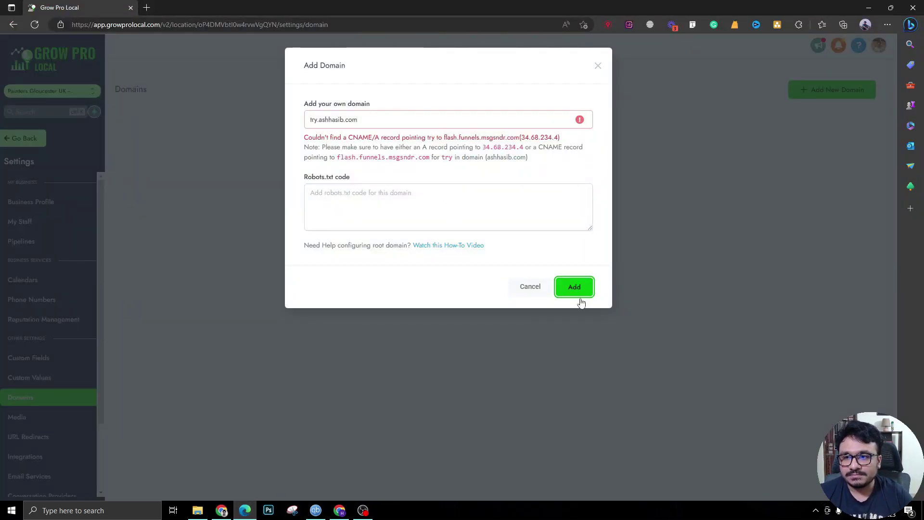
{"action": "left_click", "coordinate": [573, 289]}
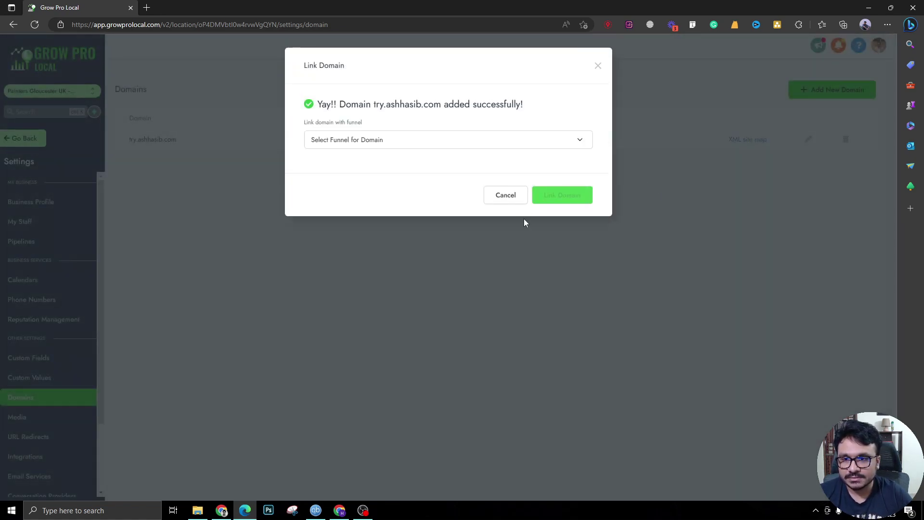
Skip funnel linking and open the HVAC-001-1.2.w website's settings under Sites > Websites
{"action": "left_click", "coordinate": [598, 65]}
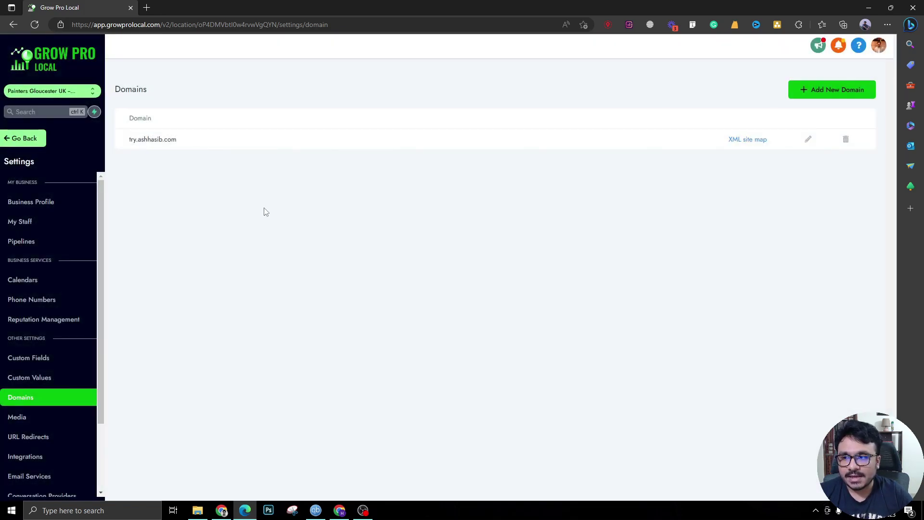
{"action": "left_click", "coordinate": [32, 137]}
{"action": "left_click", "coordinate": [47, 318]}
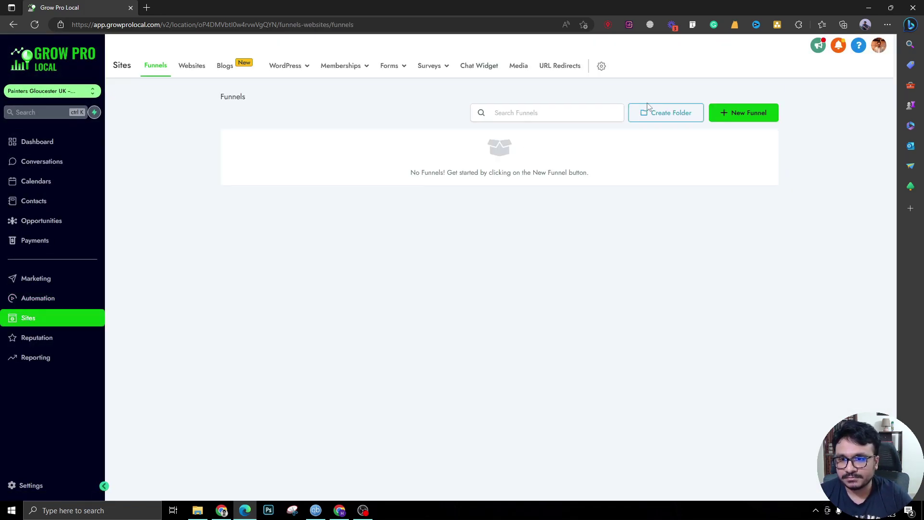
{"action": "left_click", "coordinate": [193, 68]}
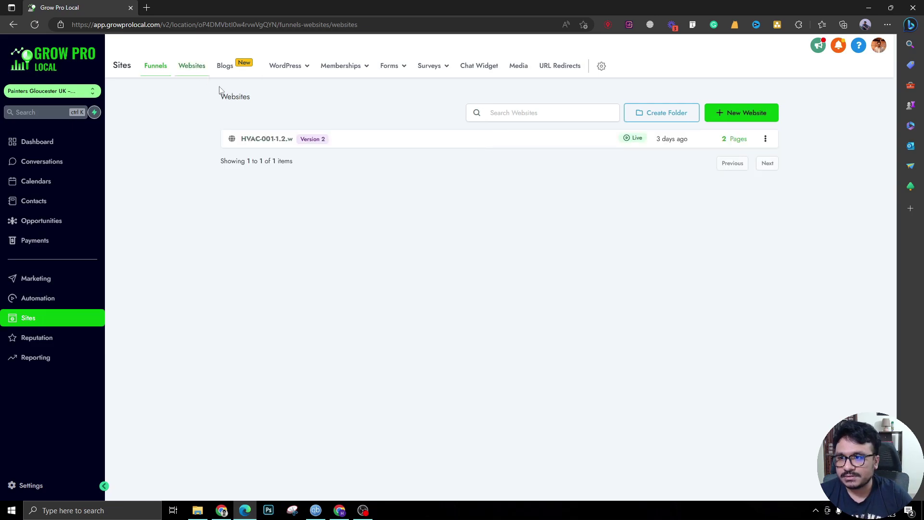
{"action": "left_click", "coordinate": [716, 114]}
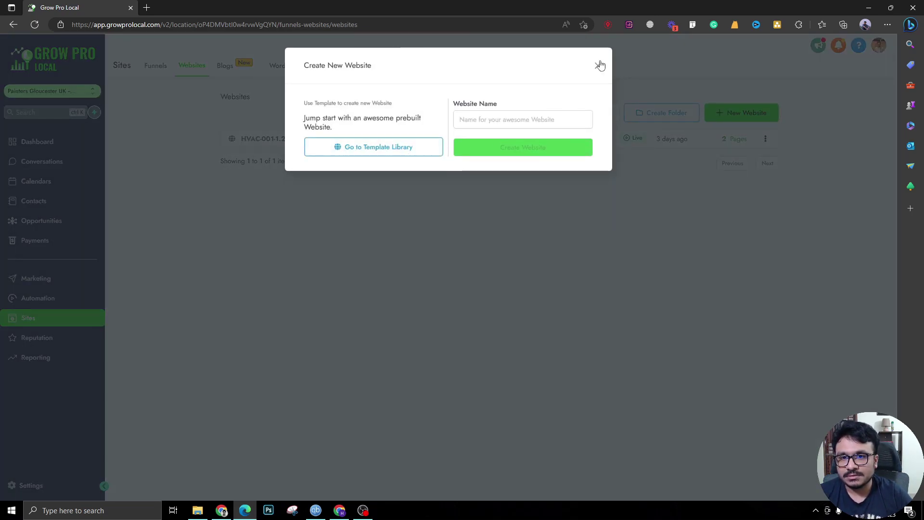
{"action": "left_click", "coordinate": [598, 52]}
{"action": "left_click", "coordinate": [285, 141]}
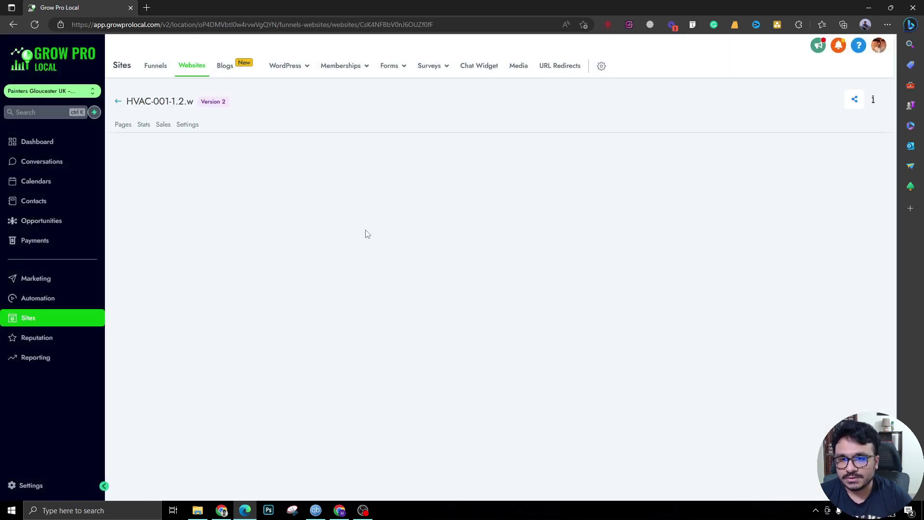
{"action": "left_click", "coordinate": [189, 125]}
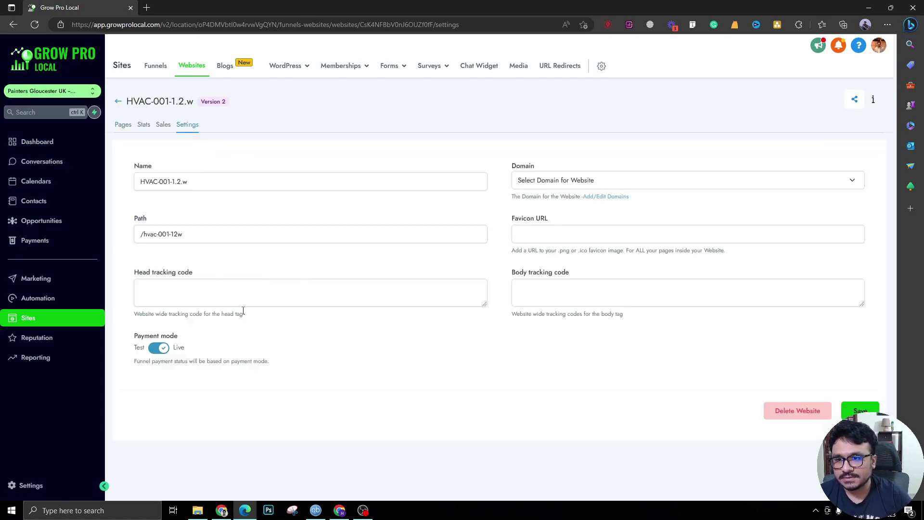
Set the website domain to try.ashhasib.com, then clear it again and save the settings
{"action": "left_click", "coordinate": [674, 183]}
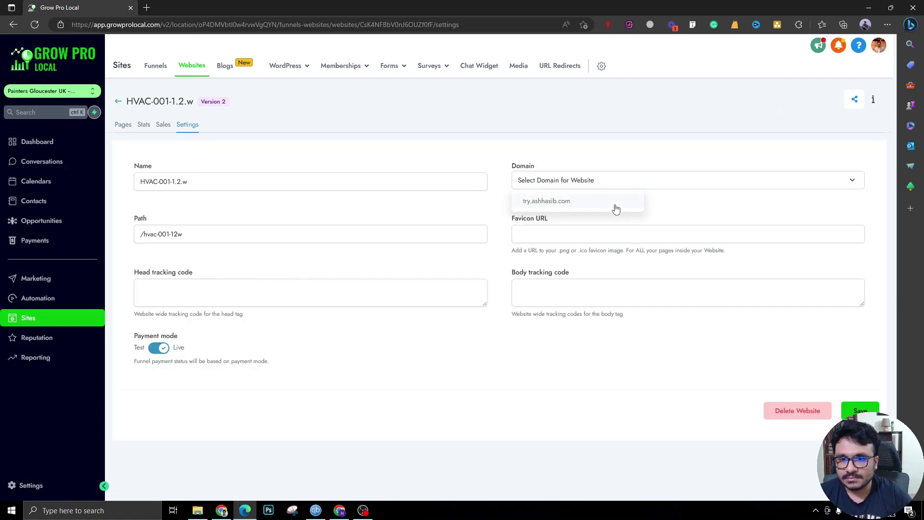
{"action": "left_click", "coordinate": [575, 205]}
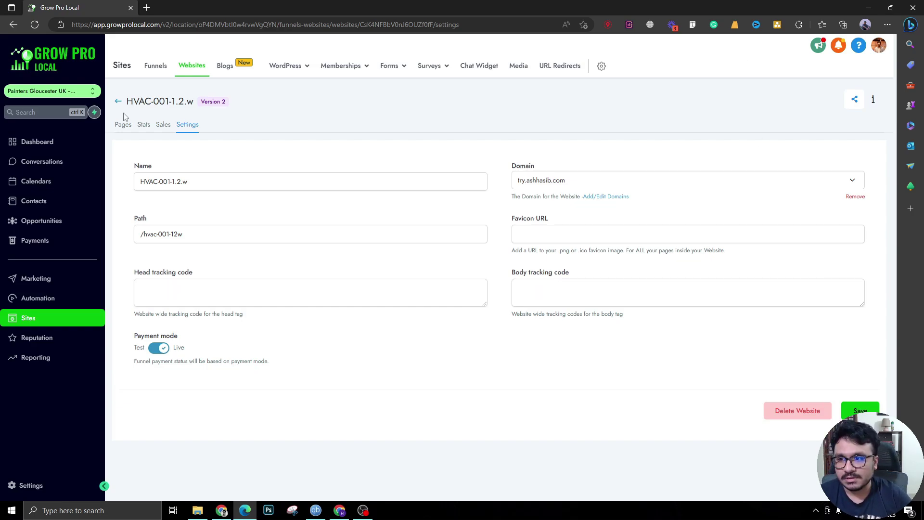
{"action": "left_click", "coordinate": [674, 186]}
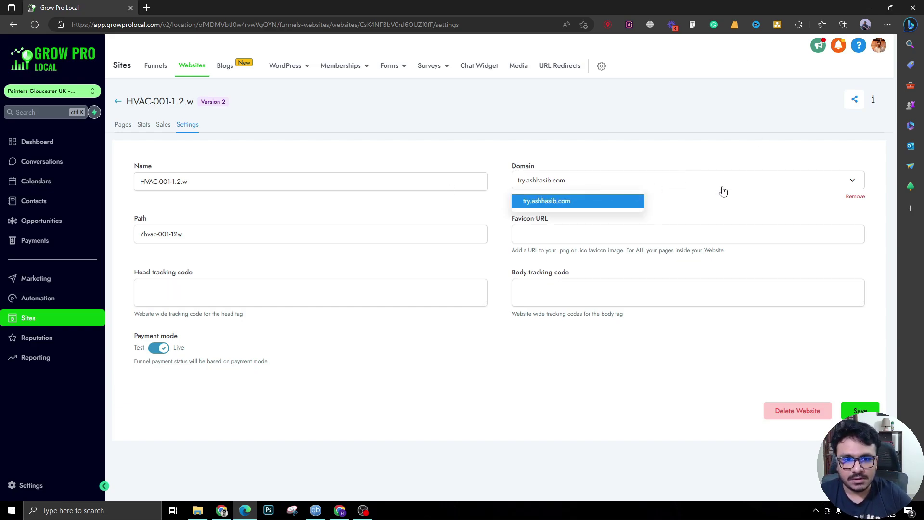
{"action": "left_click", "coordinate": [852, 198]}
{"action": "left_click", "coordinate": [861, 411]}
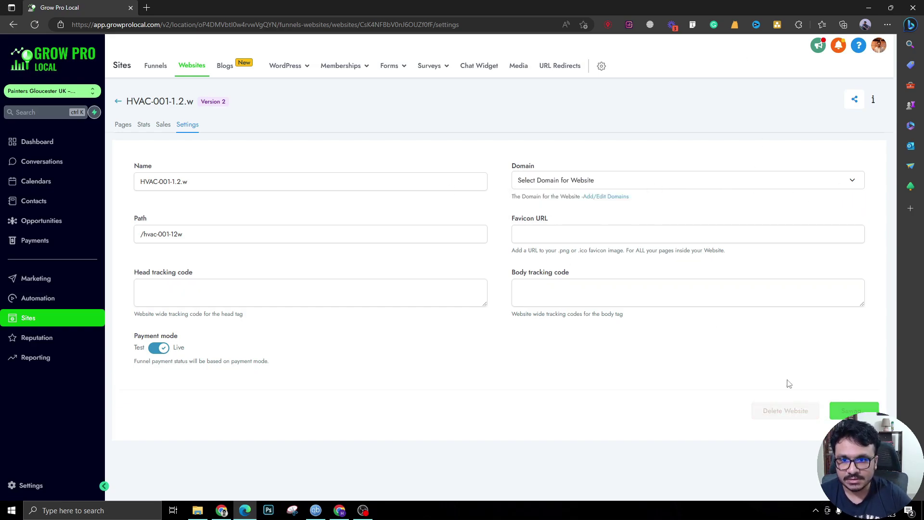
Return from HVAC-001-1.2.w to the Websites list
{"action": "left_click", "coordinate": [119, 102]}
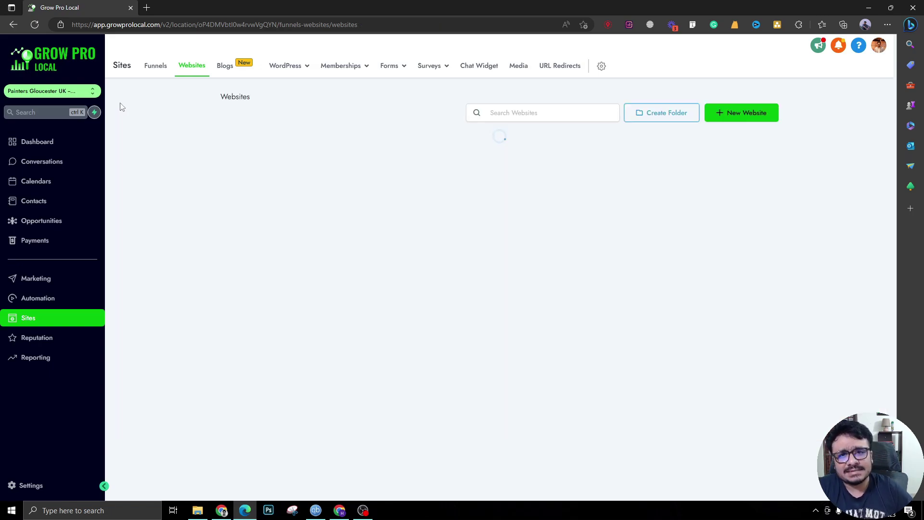